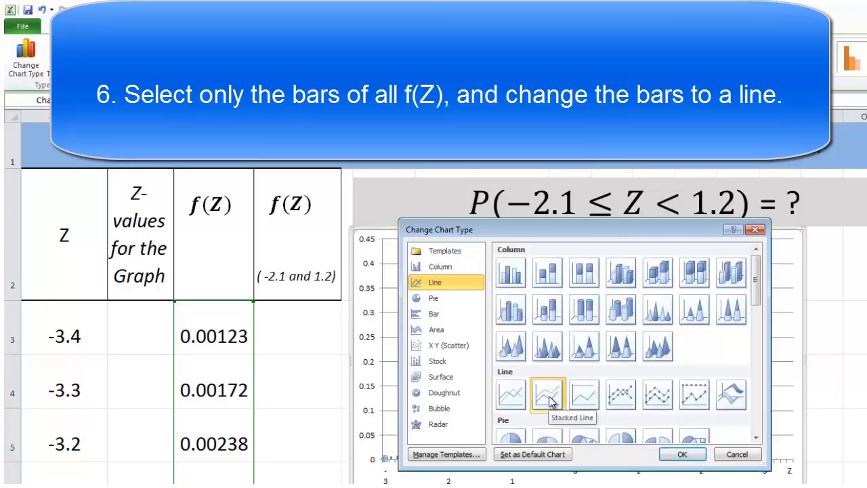
Step: Change the all-f(Z) bars to a Stacked Line and set the remaining bars' gap width to 0%
left_click(689, 455)
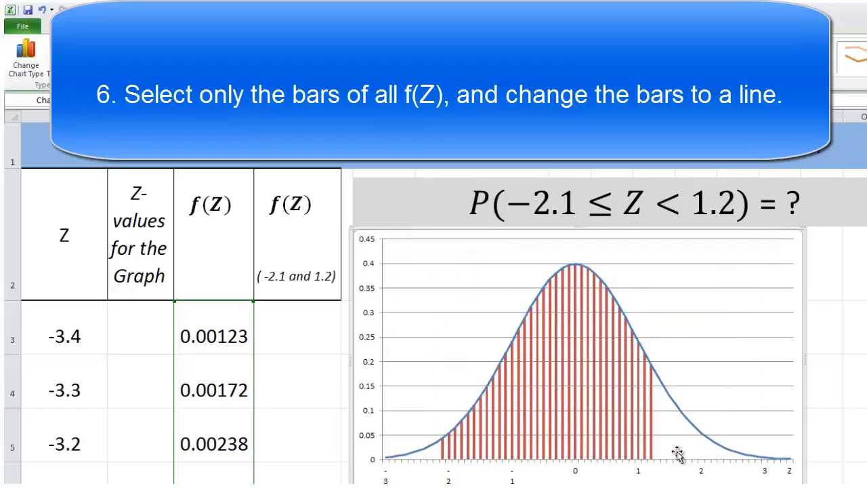
right_click(554, 415)
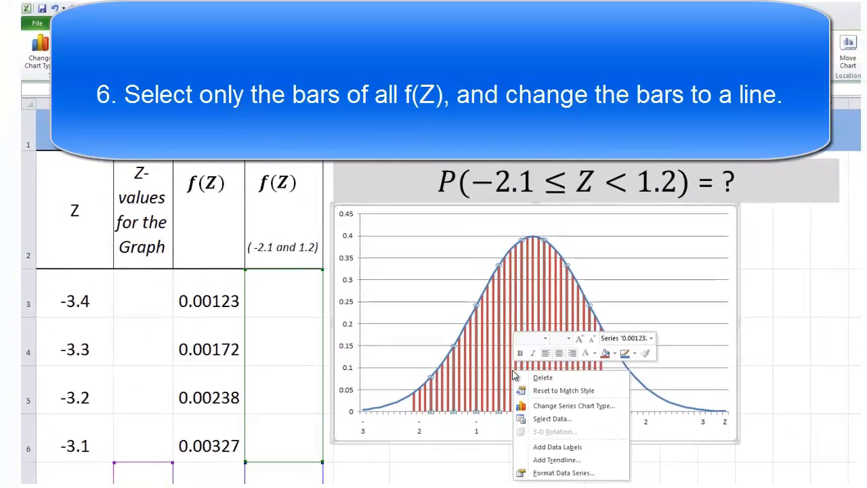
left_click(562, 474)
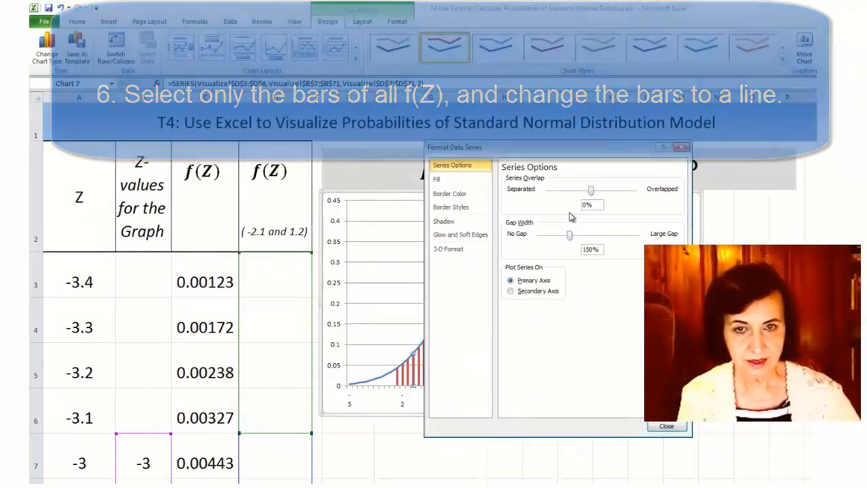
left_click_drag(569, 234, 539, 234)
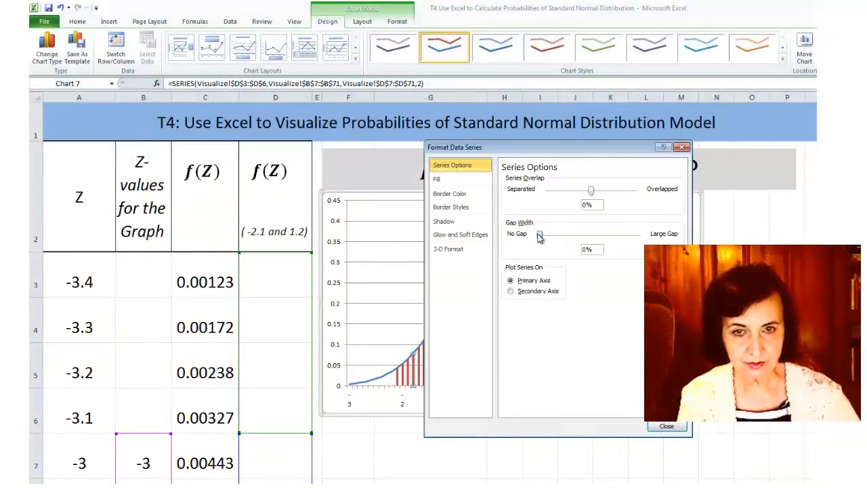
left_click(666, 427)
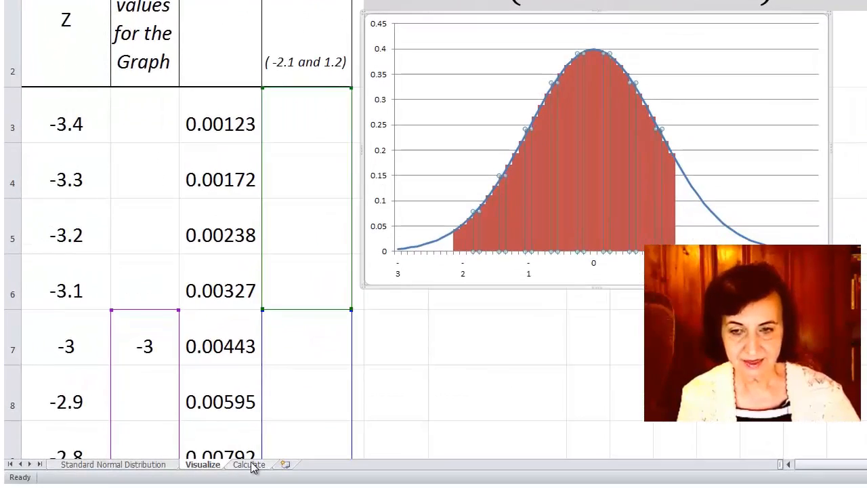
Step: On the Calculate sheet, enter =D4+0.0005 in cell D5 and fill the formula down through D16
left_click(249, 466)
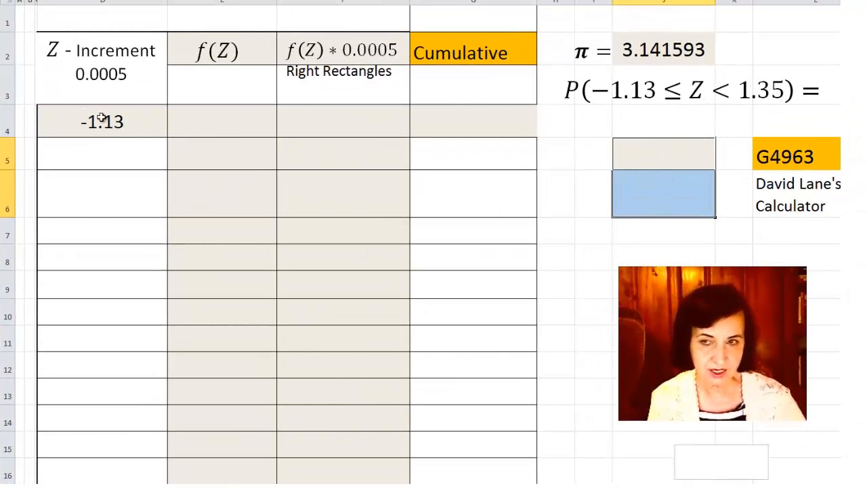
left_click(77, 155)
type("=")
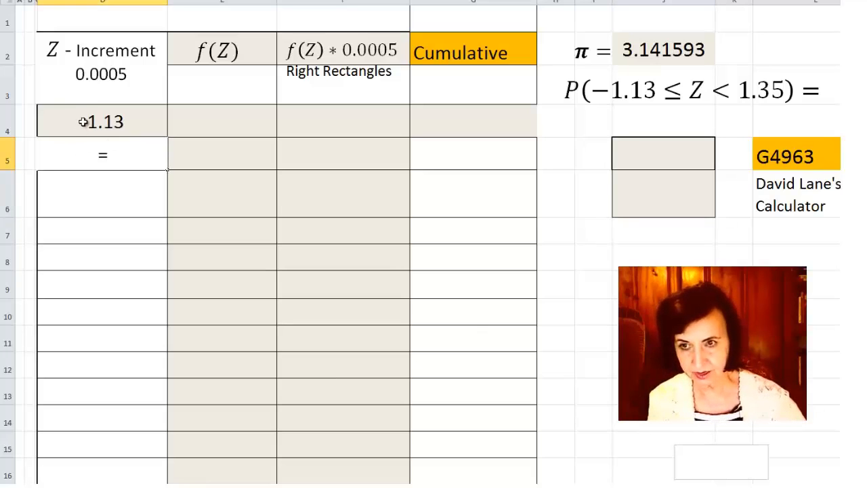
left_click(83, 122)
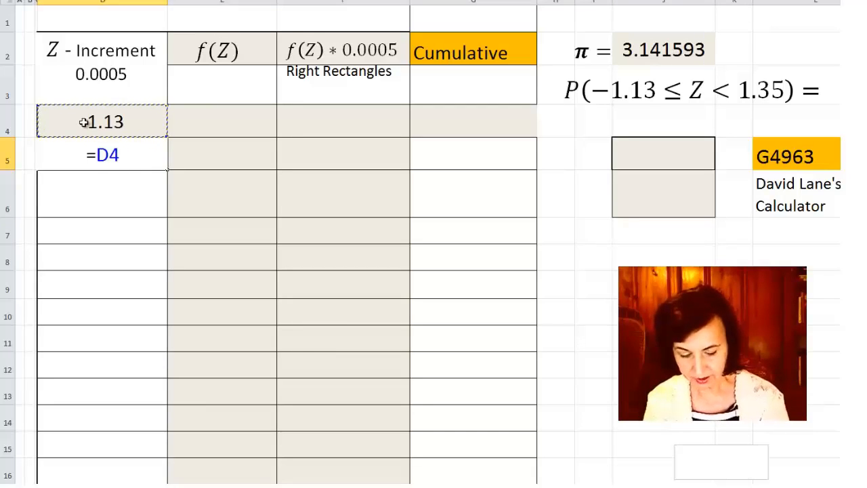
type("+0.0005")
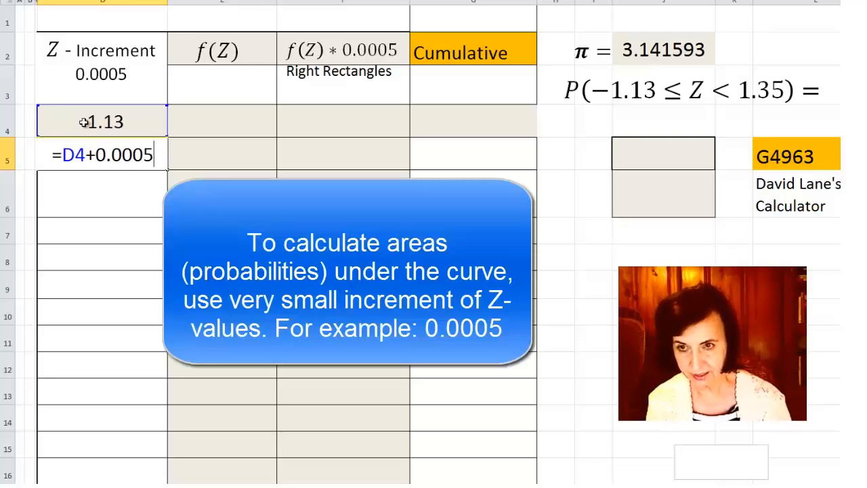
key("ctrl+Return")
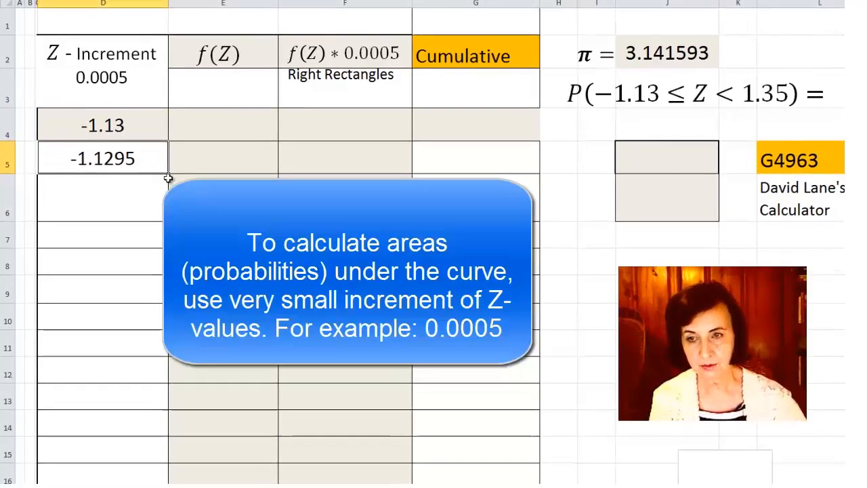
left_click_drag(168, 170, 167, 290)
left_click_drag(168, 325, 174, 418)
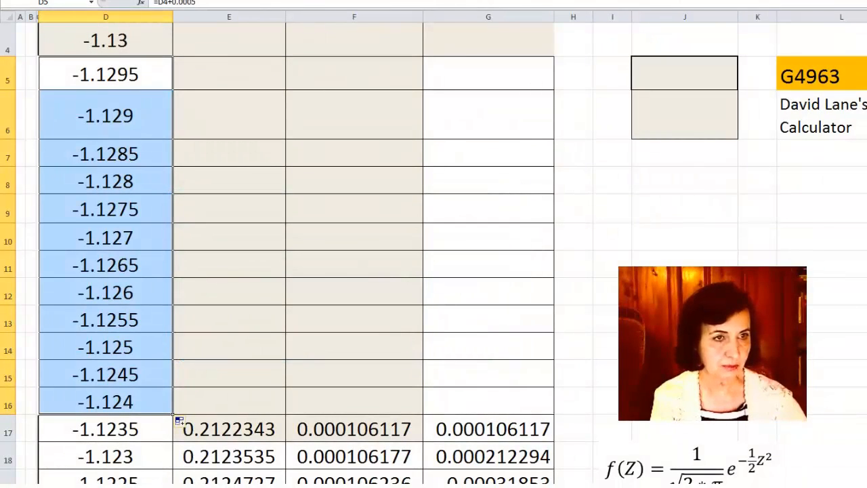
Step: Begin the density formula in E4 with =1/sqrt(2*J$2), keeping the row of the pi reference fixed
scroll(271, 244, "up", 1)
left_click(230, 146)
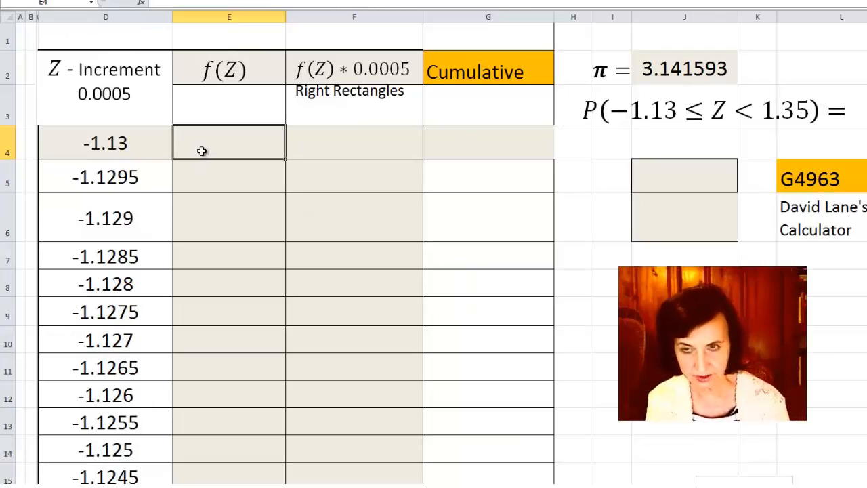
type("=")
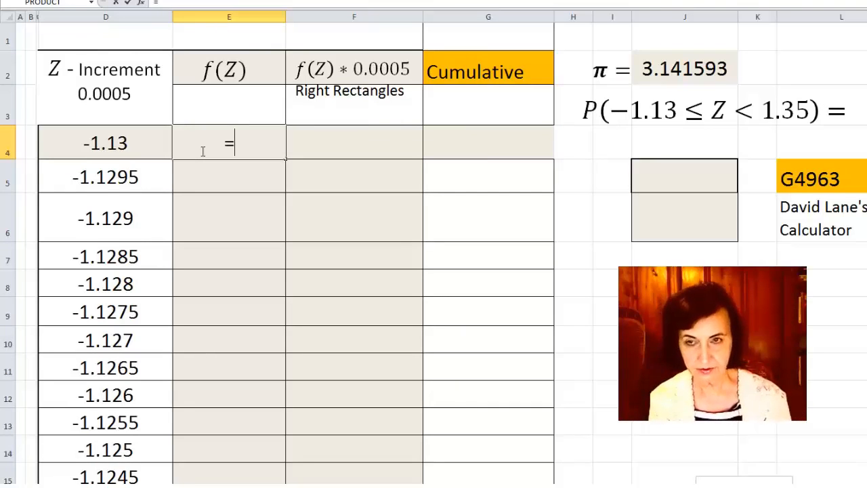
type("1")
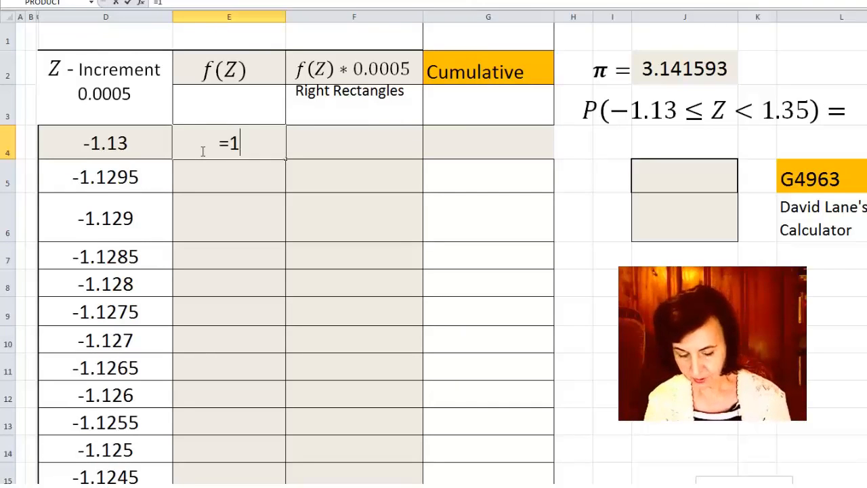
type("/sqrt(")
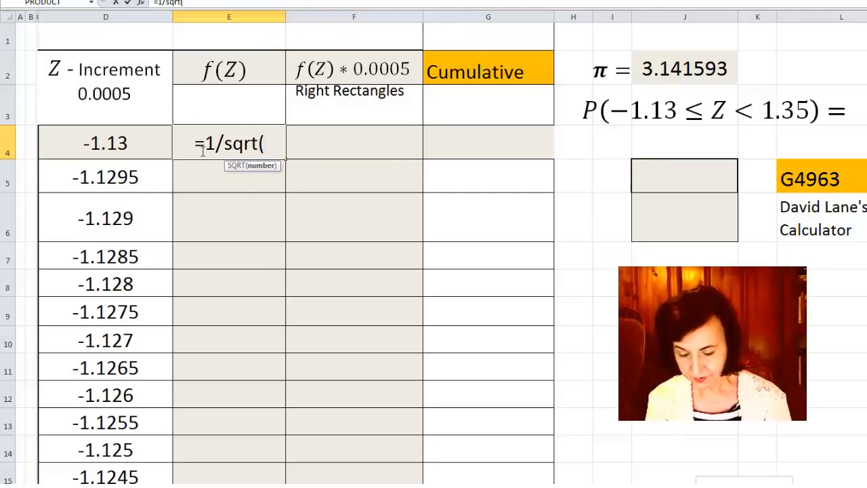
type("2*")
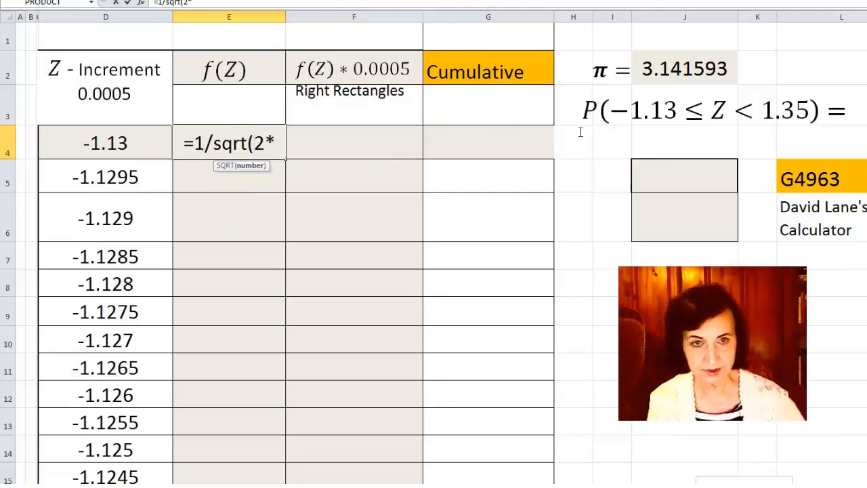
left_click(681, 75)
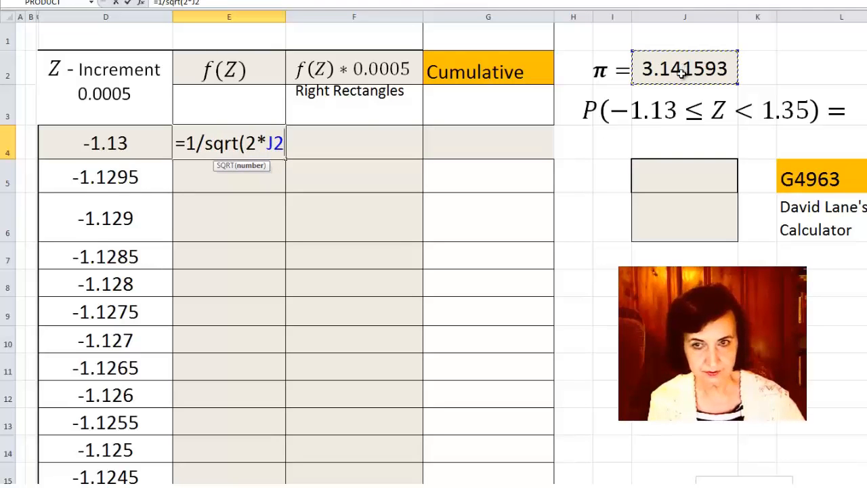
type(")")
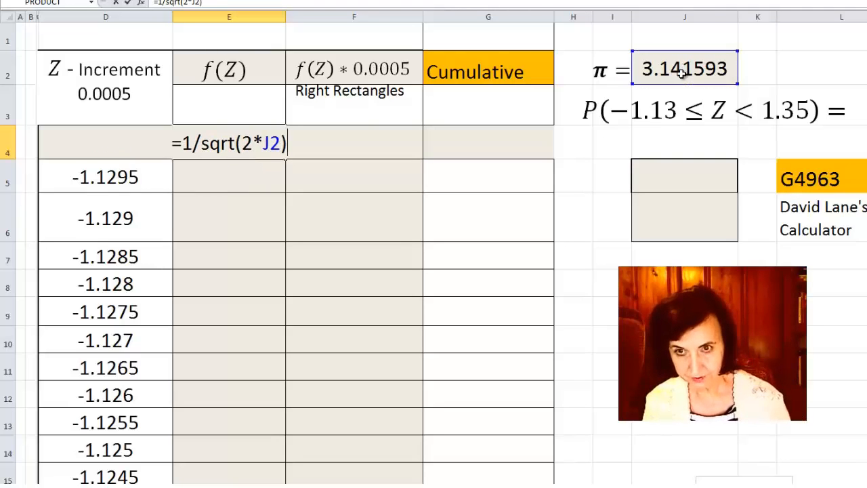
left_click(273, 141)
type("$")
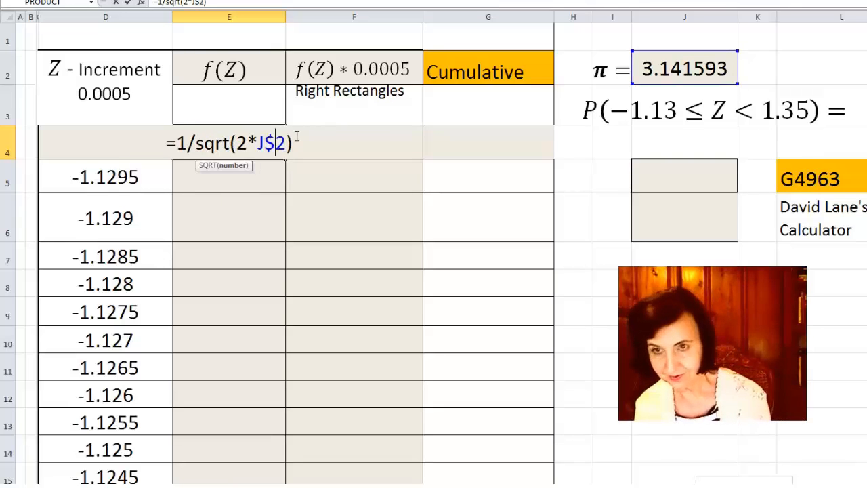
Step: Complete the E4 formula with *exp(-0.5*d4^2) and fill it down through E16
left_click(310, 144)
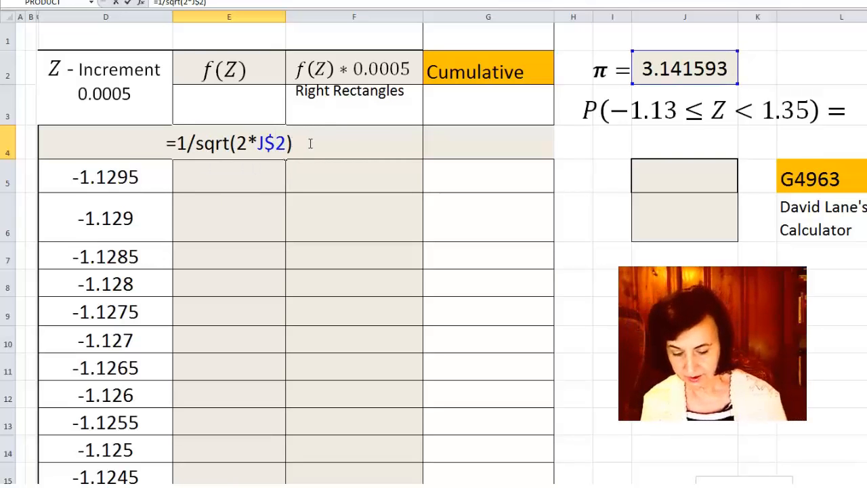
type("*exp(")
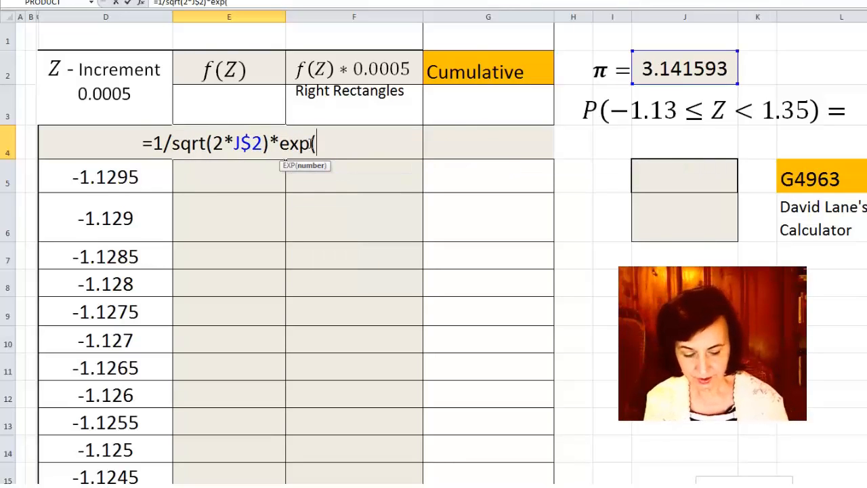
type("=")
key("BackSpace")
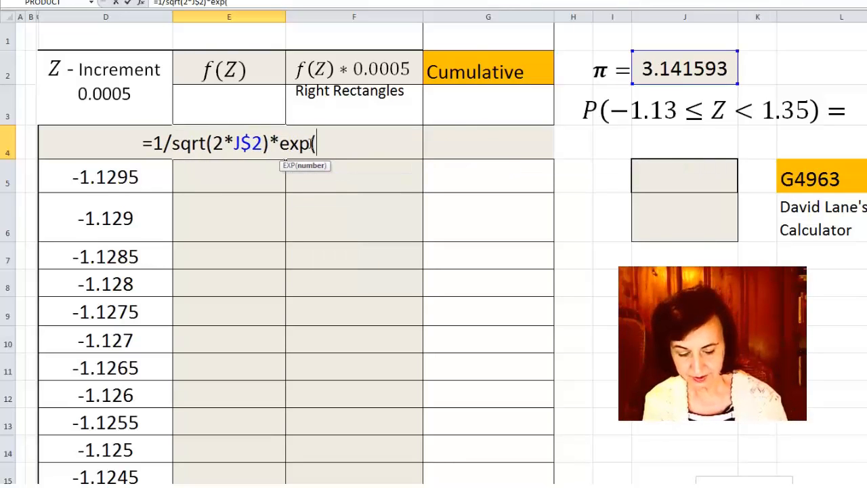
type("-0.")
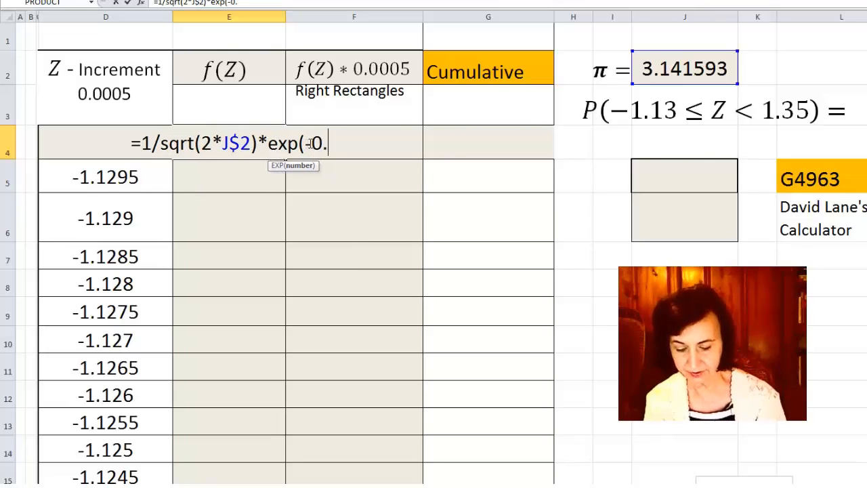
type("5*")
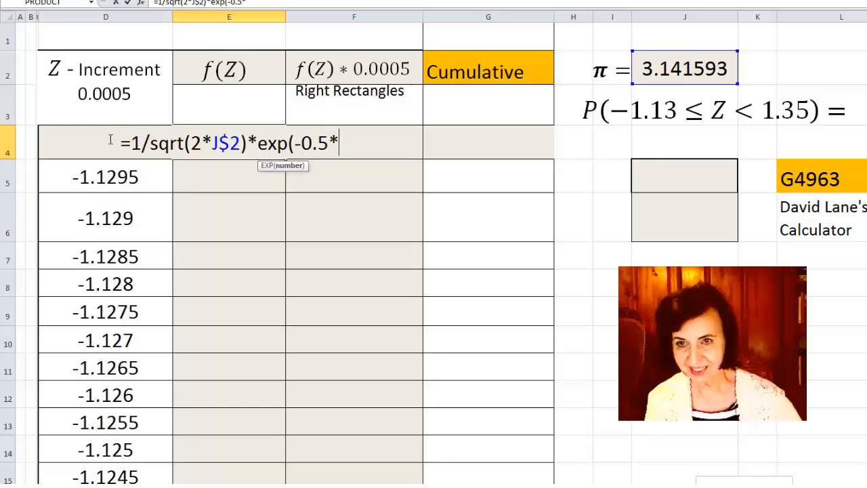
type("d4")
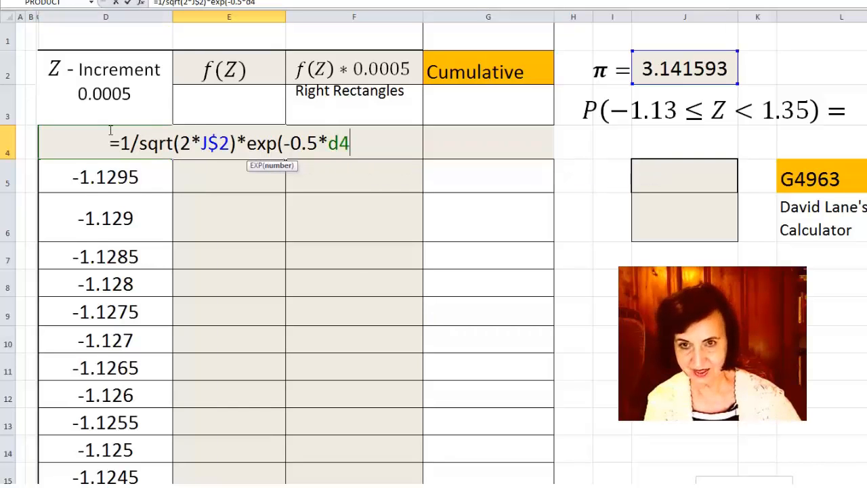
type("^")
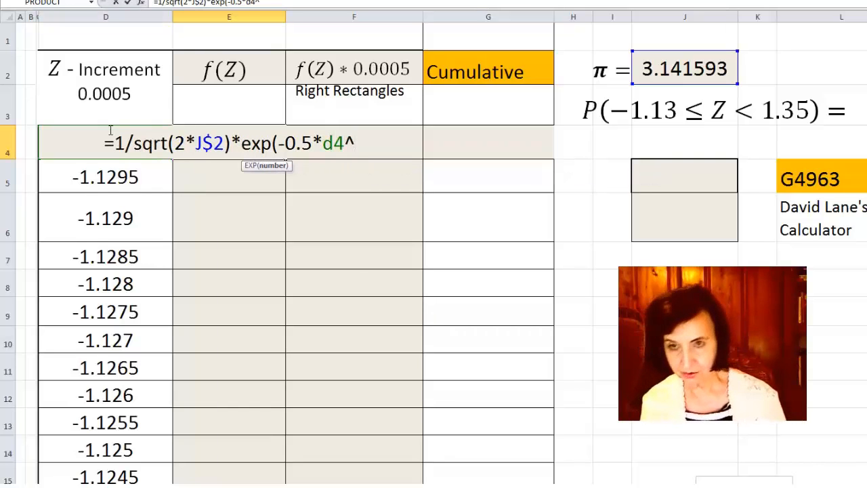
type("2)")
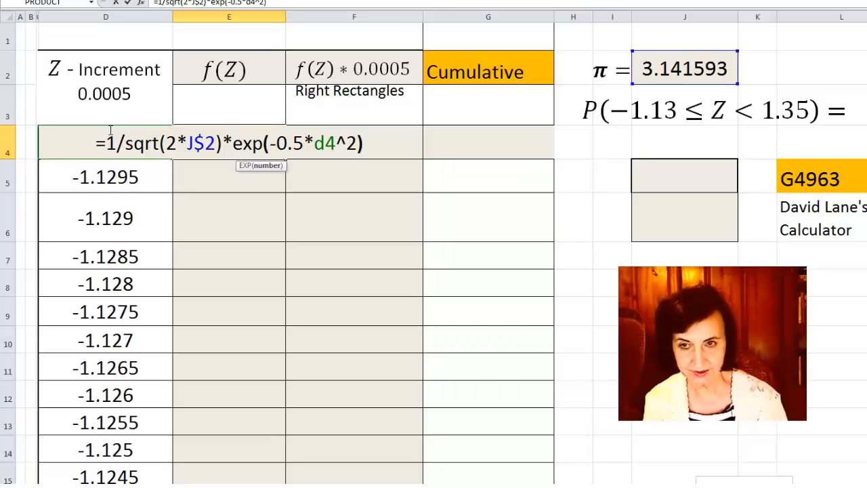
key("Return")
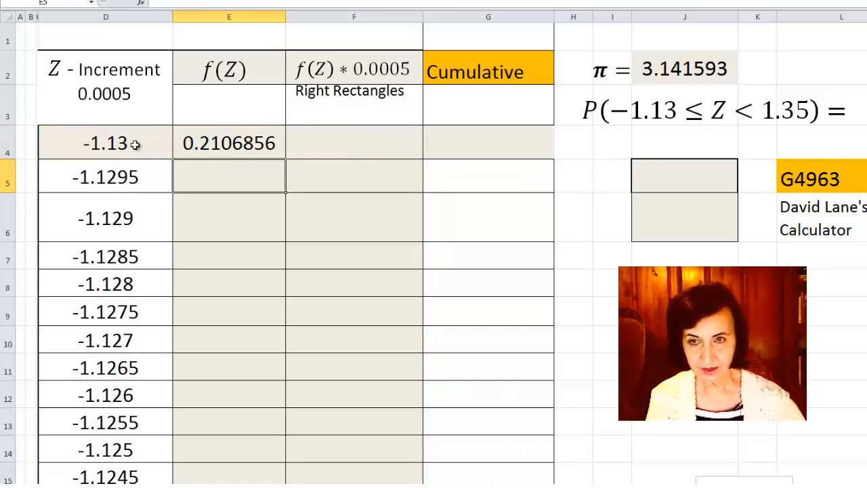
left_click(237, 146)
left_click_drag(288, 160, 267, 445)
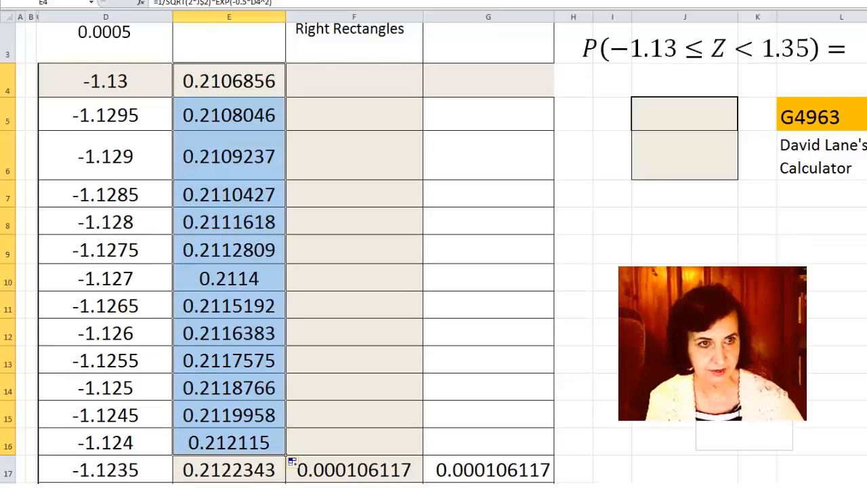
Step: Enter =E4*0.0005 in F4 for the right-rectangle area and fill the formula down through F16
scroll(296, 252, "up", 1)
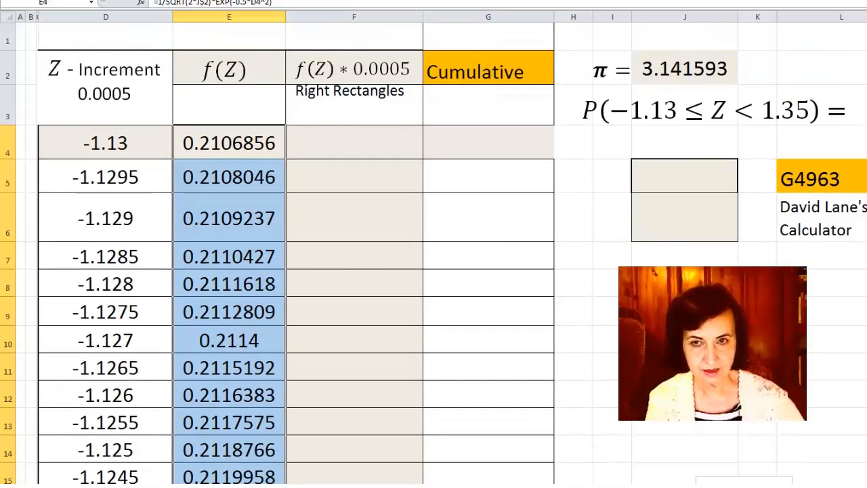
left_click(361, 144)
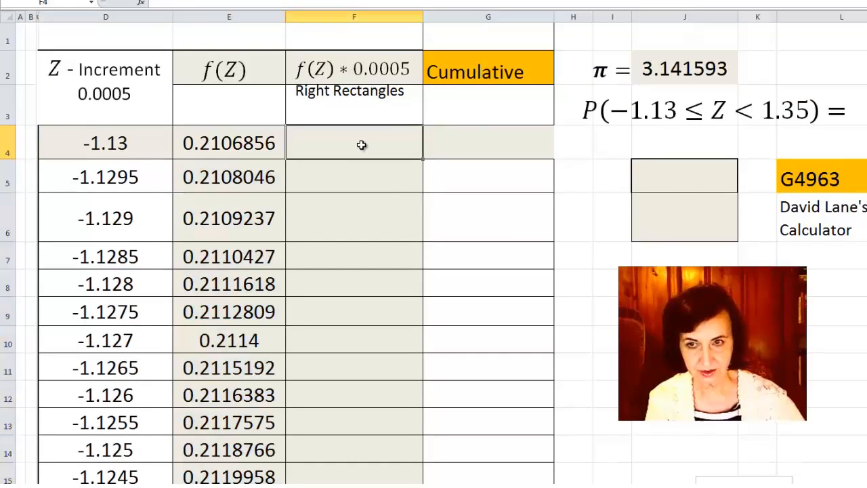
type("=")
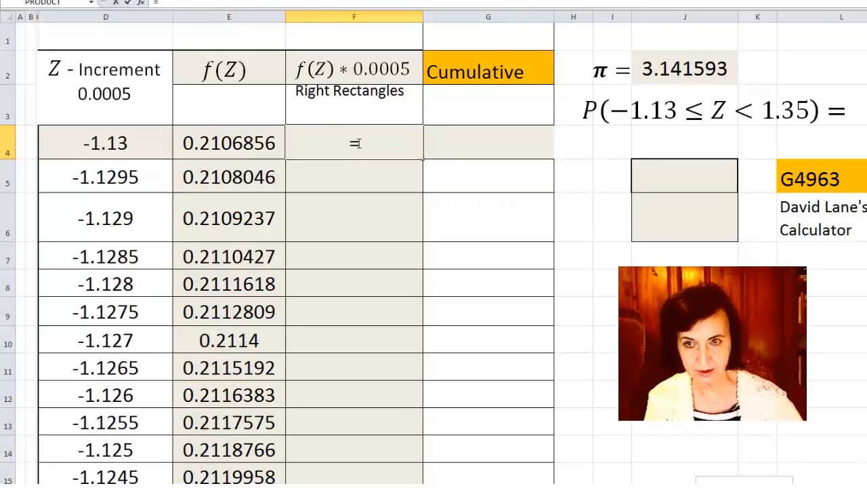
left_click(238, 140)
type("*")
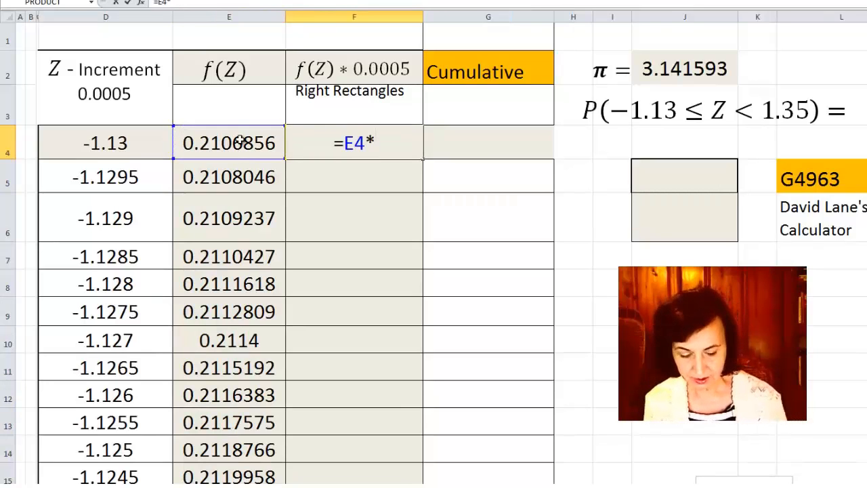
type("0.00")
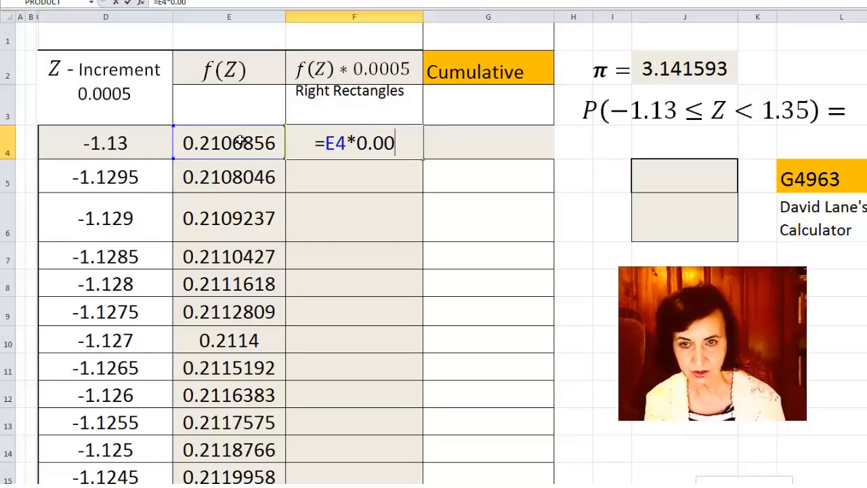
type("05")
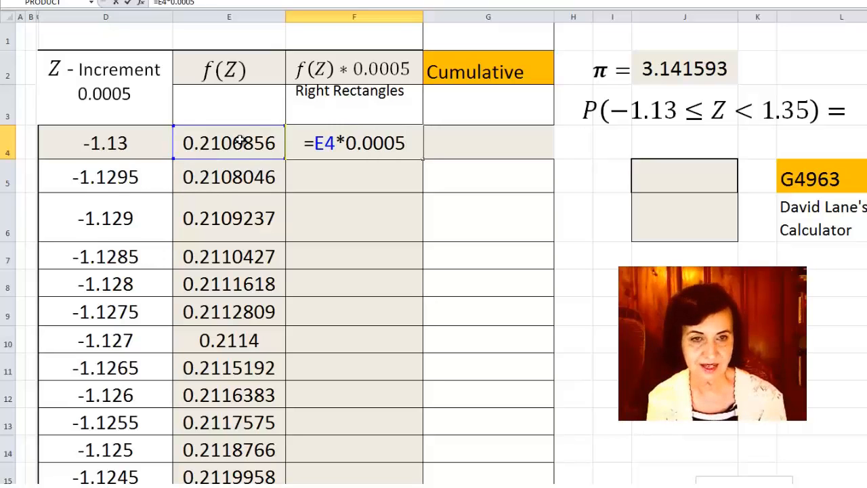
key("Return")
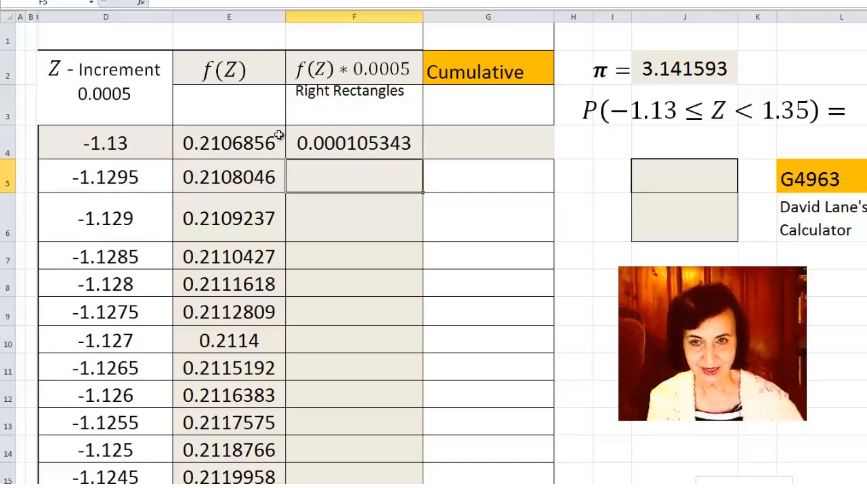
left_click(369, 144)
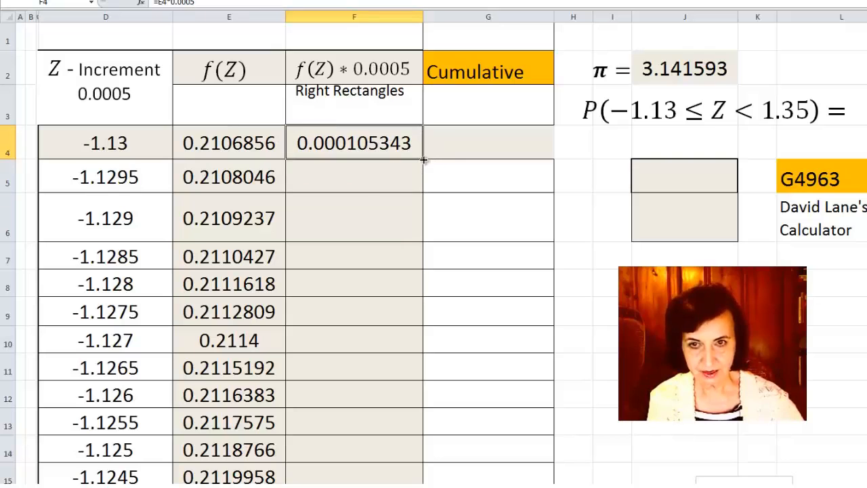
left_click_drag(424, 160, 409, 416)
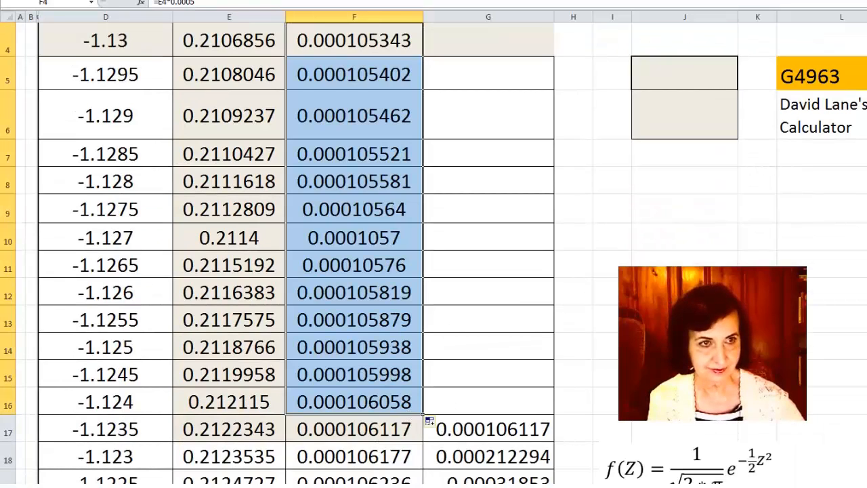
Step: Copy the first rectangle area from F4 and paste it as a value into Cumulative cell G4
scroll(429, 135, "up", 1)
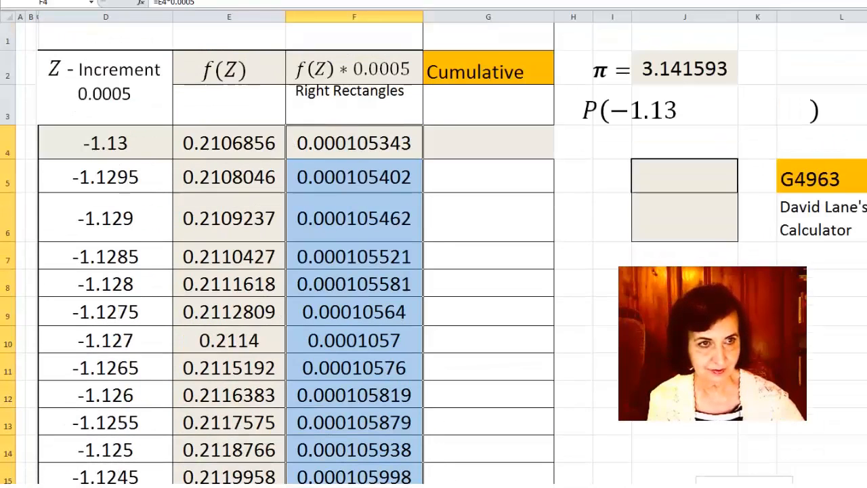
left_click(370, 143)
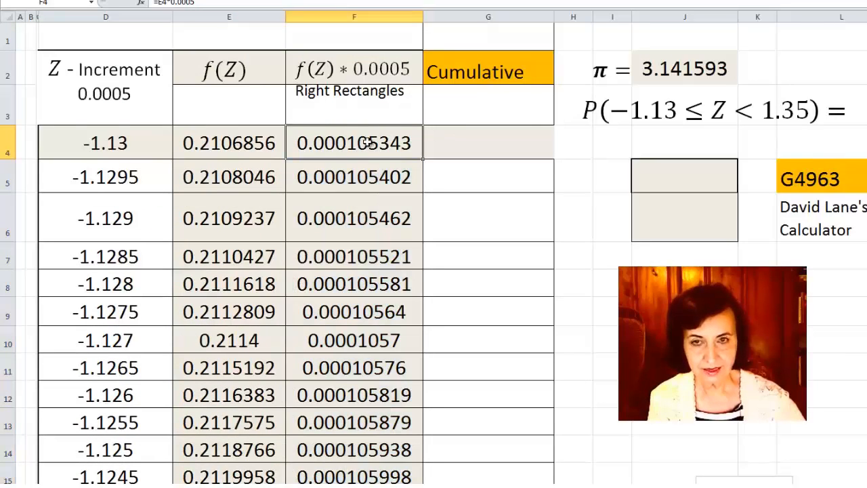
right_click(466, 143)
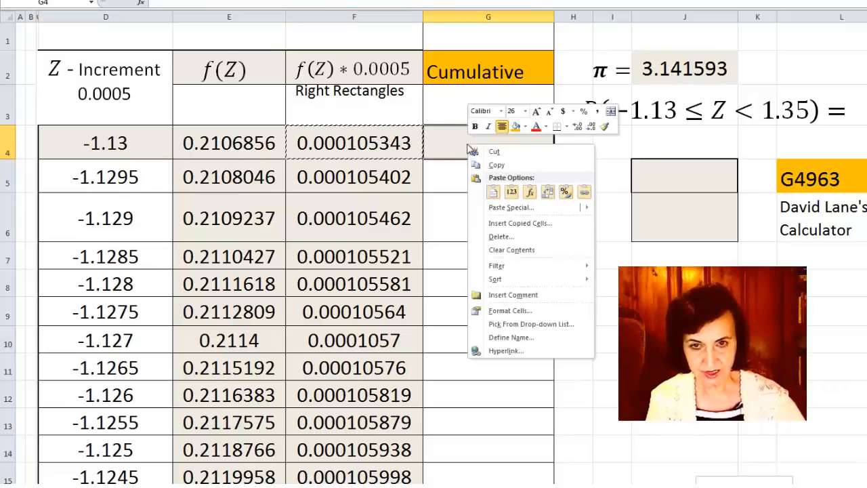
left_click(510, 194)
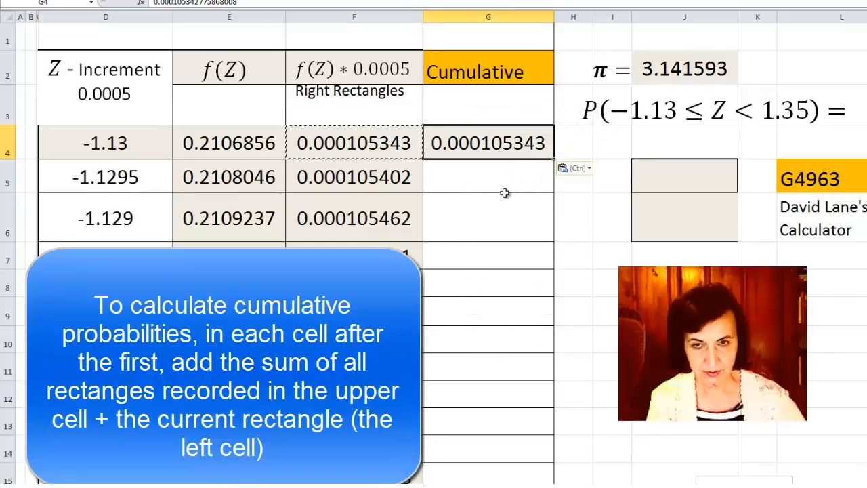
Step: Enter the running total =G4+F5 in G5 and fill the formula down through G16
left_click(490, 183)
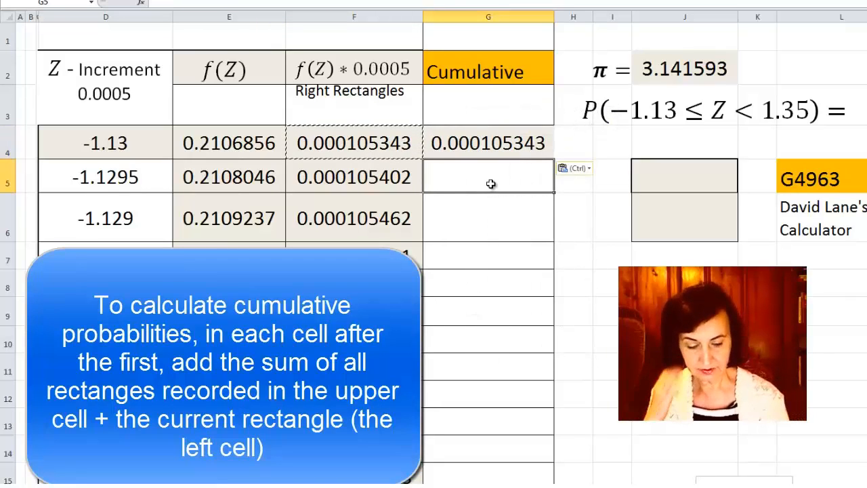
type("=")
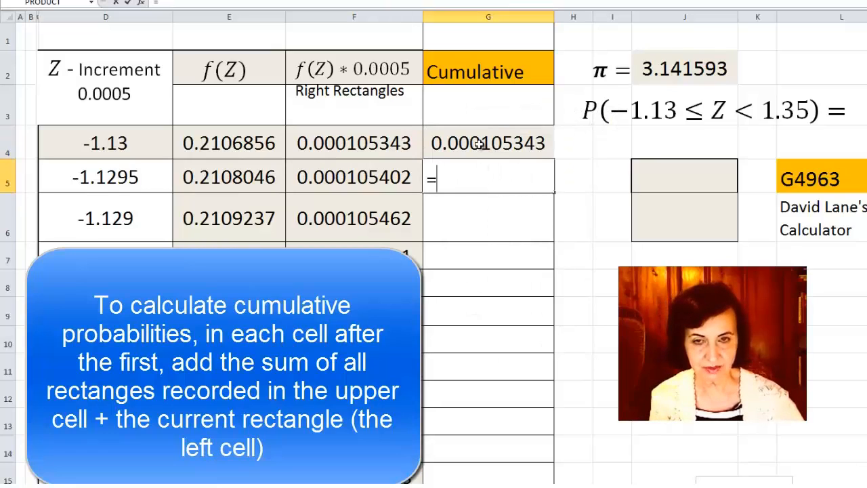
left_click(479, 145)
type("+")
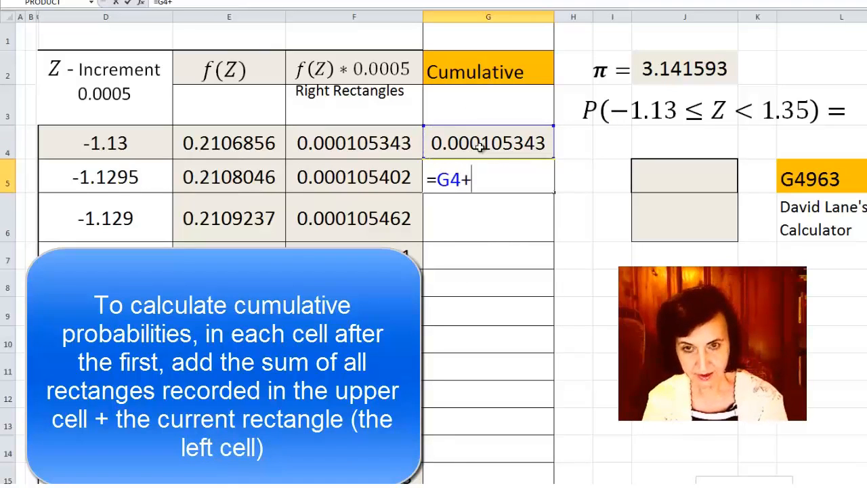
left_click(372, 180)
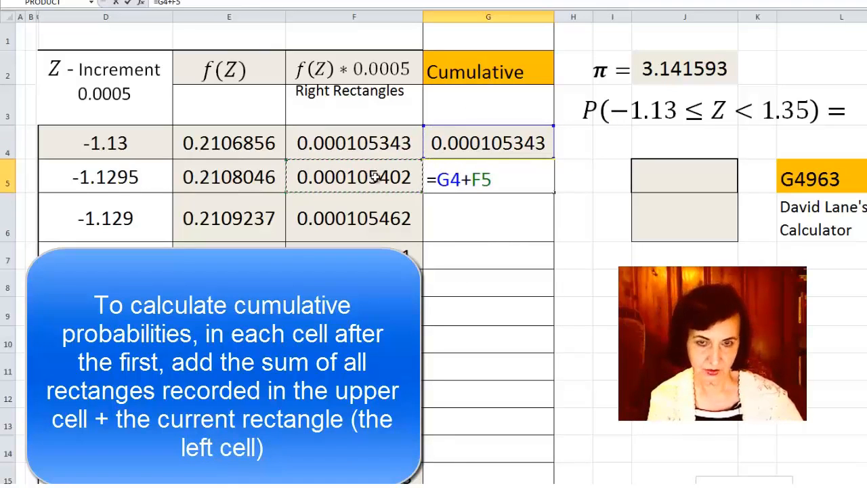
key("Return")
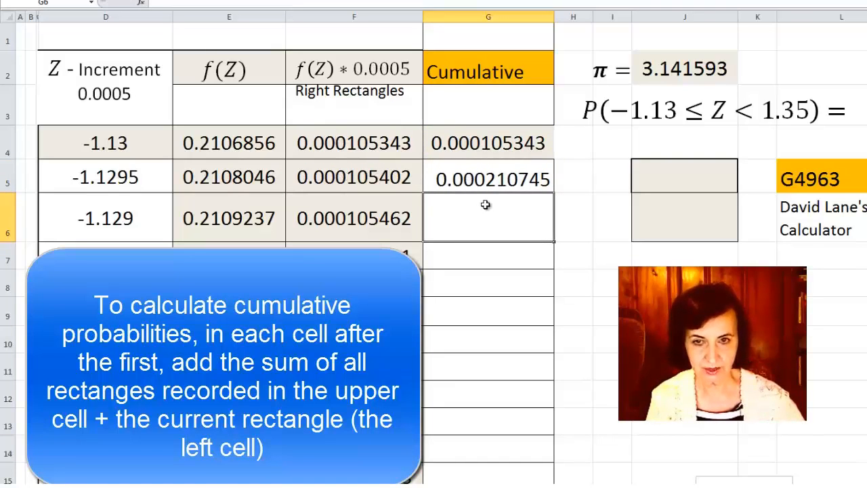
left_click(518, 182)
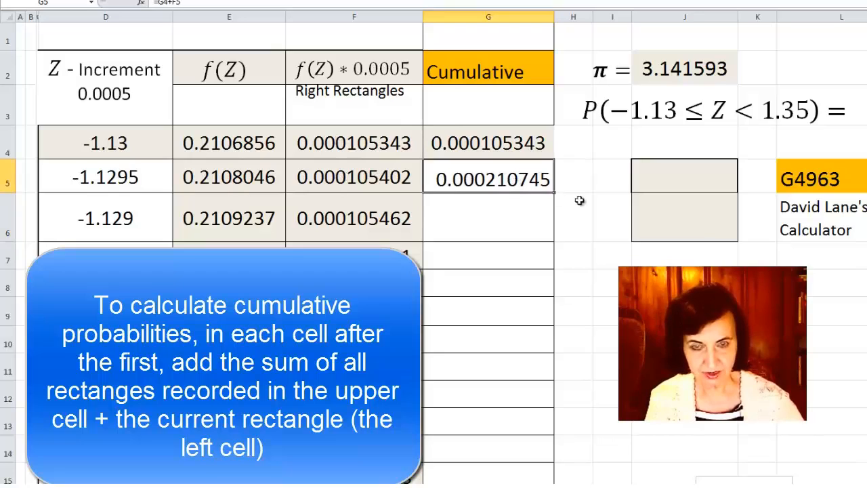
left_click_drag(554, 194, 538, 463)
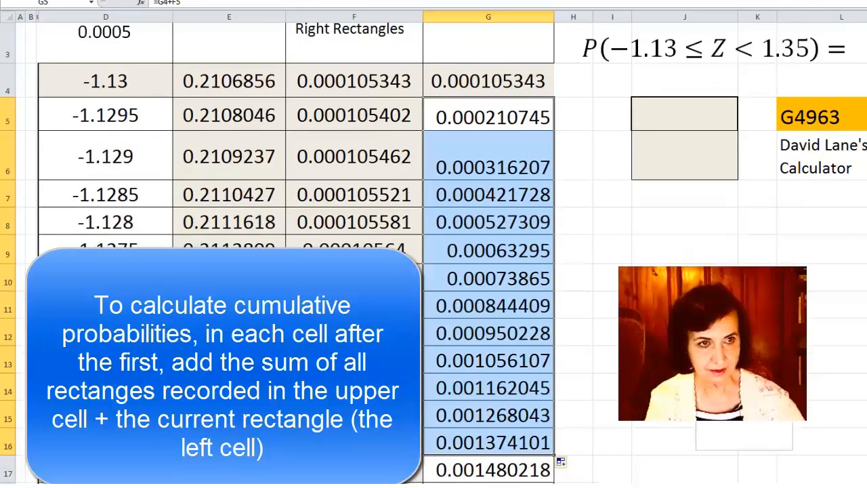
Step: Select result cell J5 and examine the Cumulative column around the row where Z reaches 1.35
scroll(487, 203, "up", 1)
left_click(692, 179)
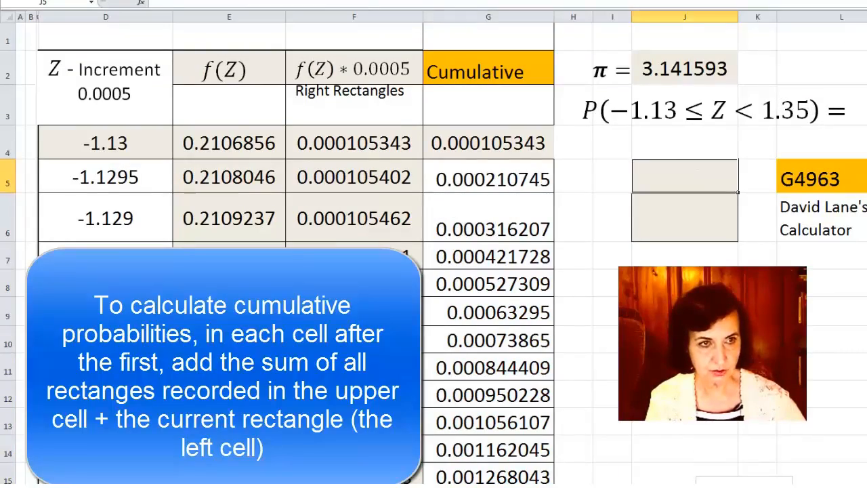
scroll(433, 254, "down", 20)
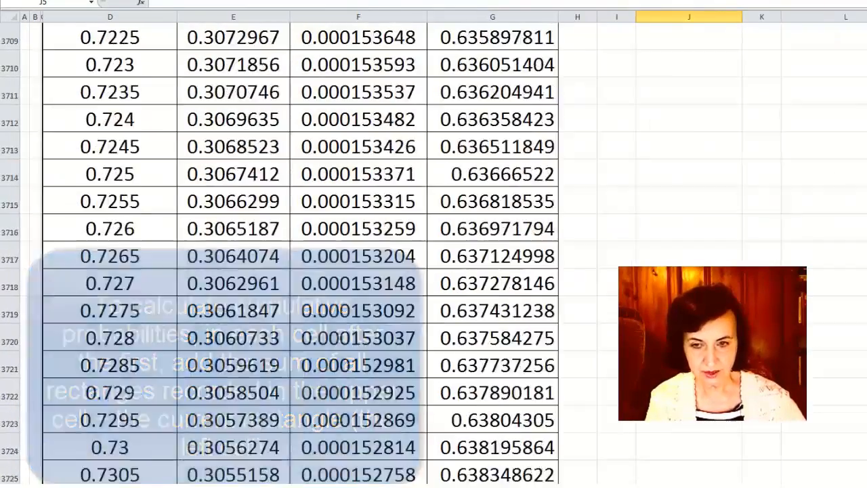
scroll(433, 254, "down", 20)
scroll(434, 254, "up", 20)
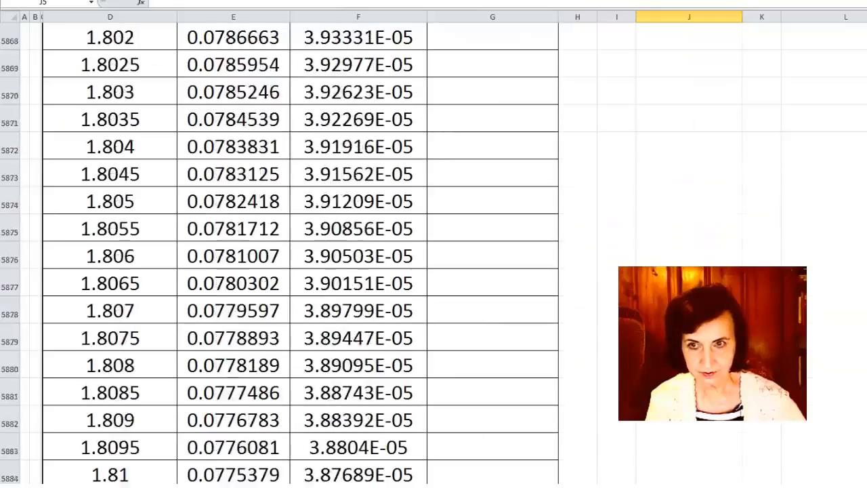
scroll(434, 254, "up", 20)
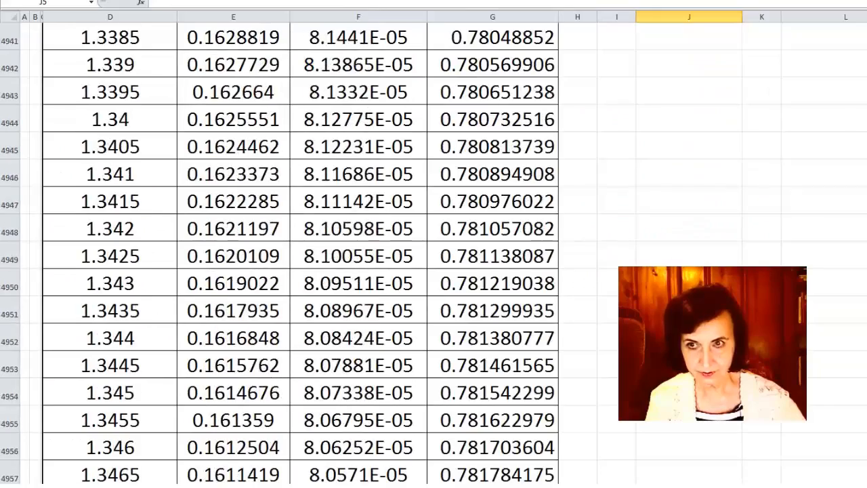
scroll(433, 254, "down", 20)
scroll(433, 254, "up", 20)
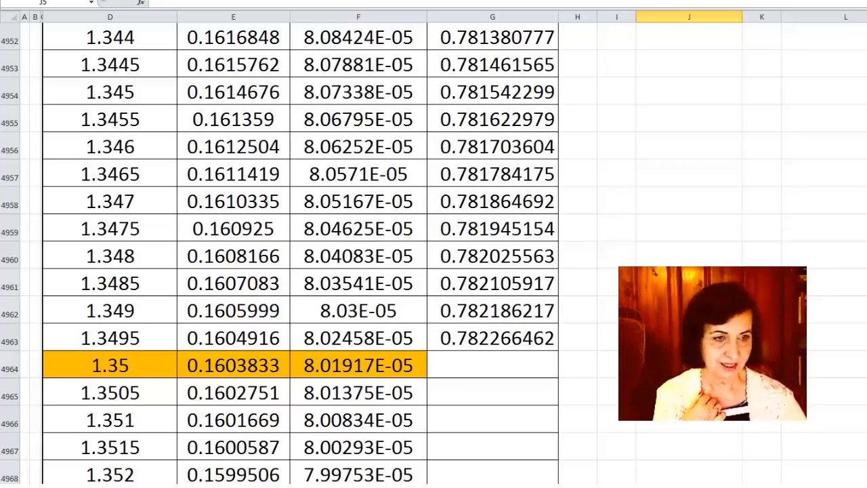
Step: Enter =G4963 in J5 as the probability P(-1.13 ≤ Z < 1.35)
scroll(434, 251, "up", 20)
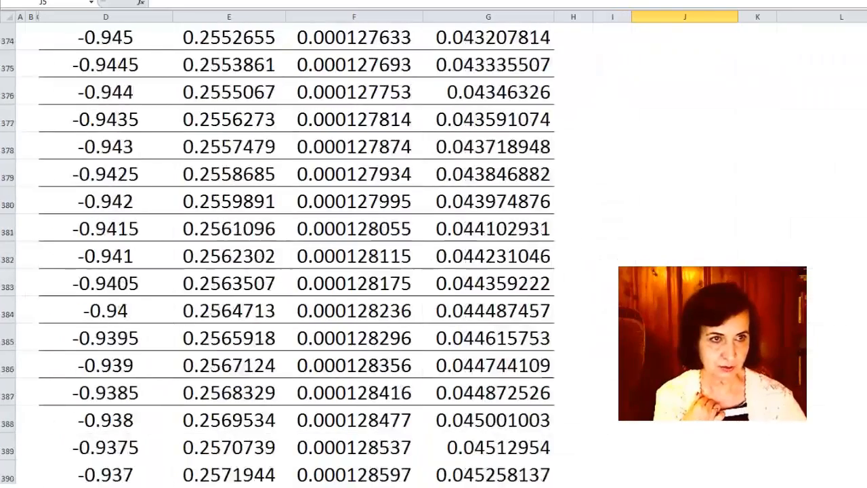
scroll(433, 251, "up", 20)
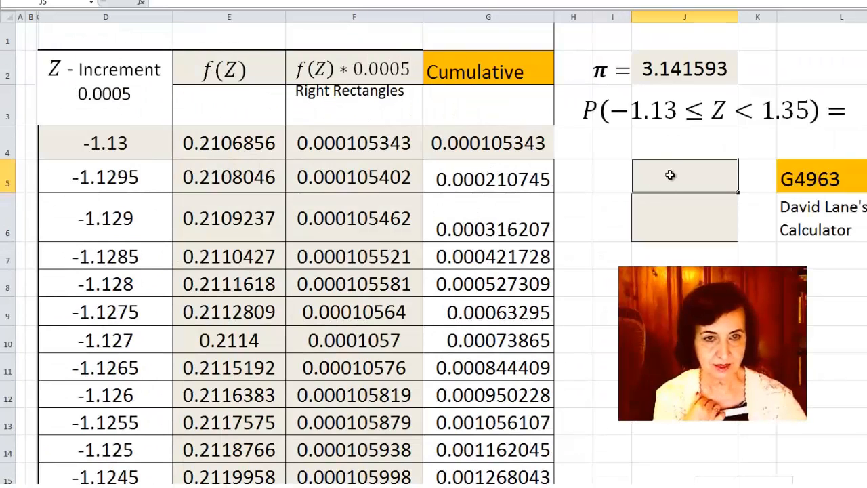
type("=")
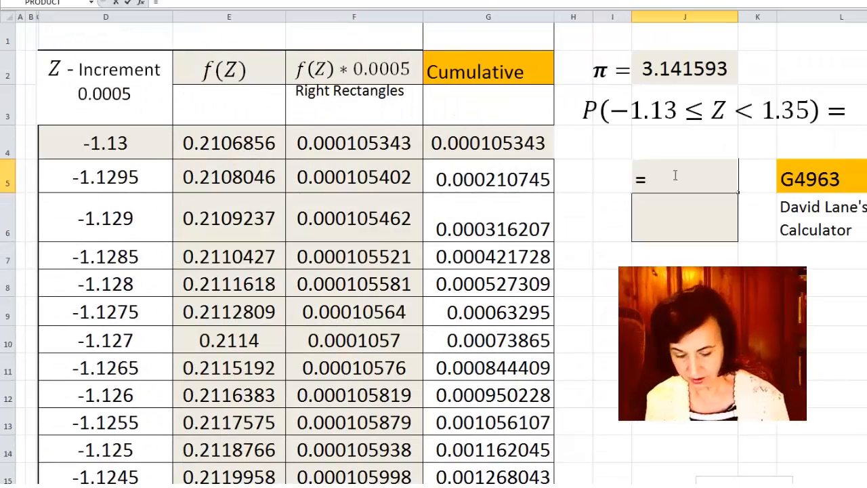
type("g")
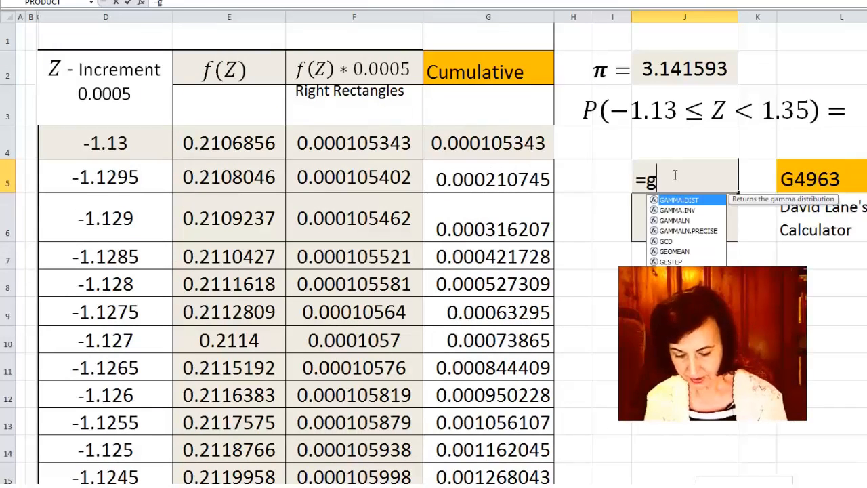
type("4963")
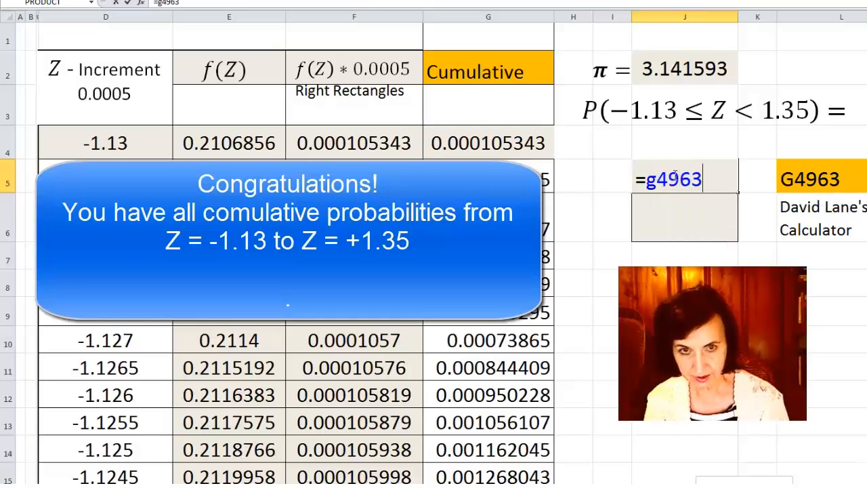
key("Return")
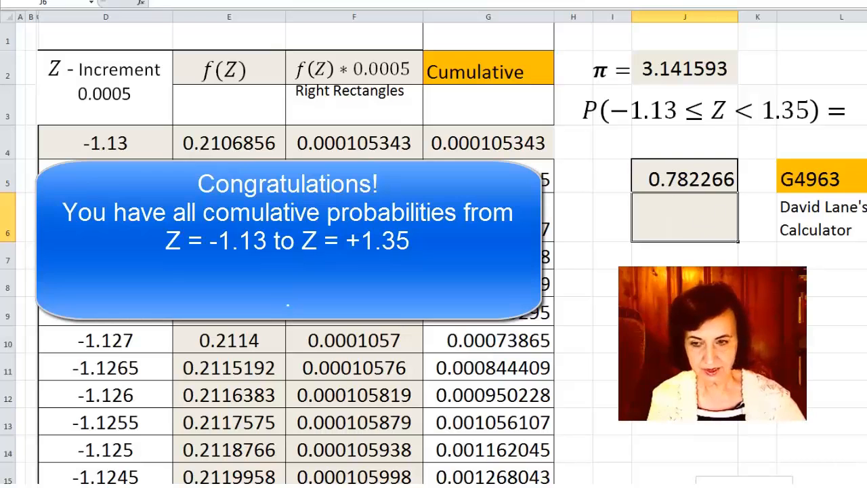
Step: Switch to the online normal distribution calculator and copy its area between -1.13 and 1.35, 0.7823, into cell J6
left_click(202, 485)
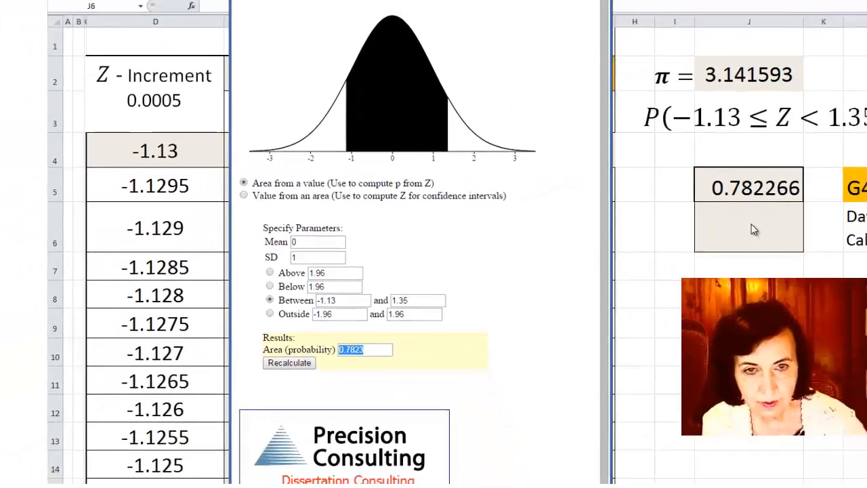
left_click(754, 231)
type("0.7823")
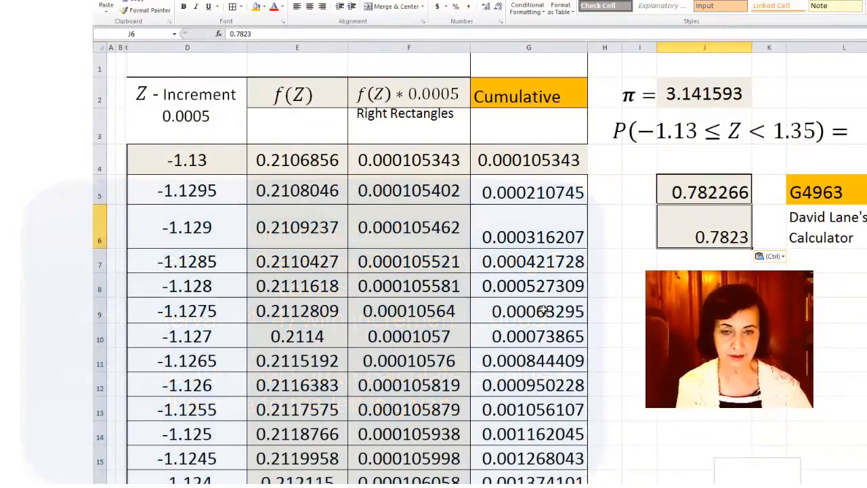
left_click(542, 310)
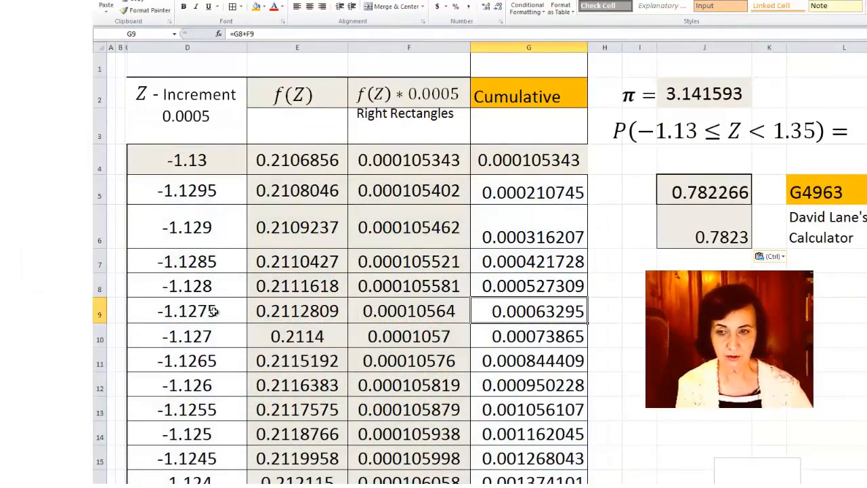